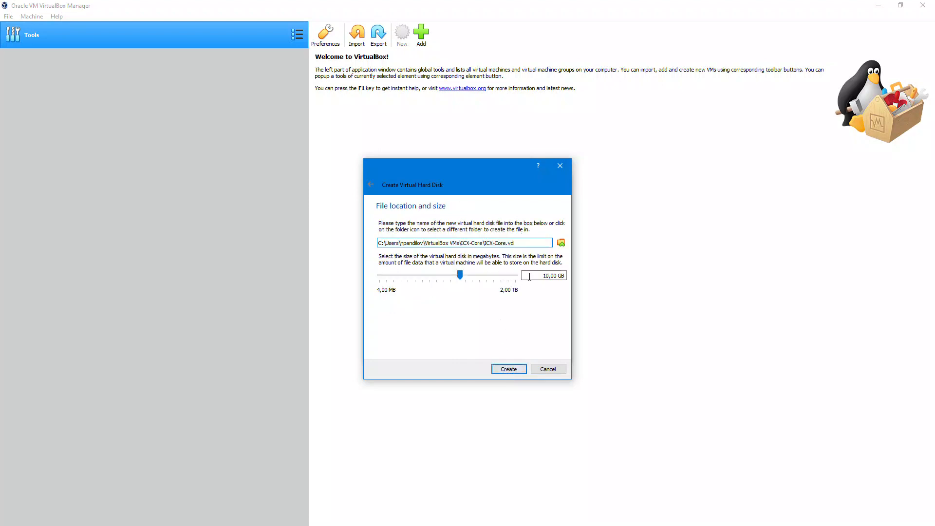
Enlarge the virtual disk from 10,00 GB to 15,00 GB and create the ICX-Core VM.
drag(548, 275, 531, 276)
key(BackSpace)
text(15)
click(509, 373)
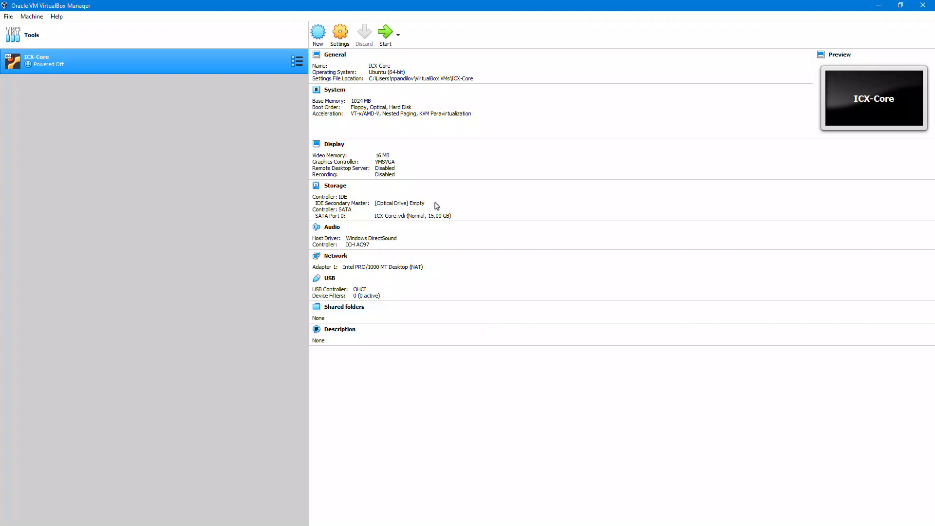
Mount the Ubuntu 18.04.4 live server ISO in ICX-Core's empty optical drive.
click(339, 33)
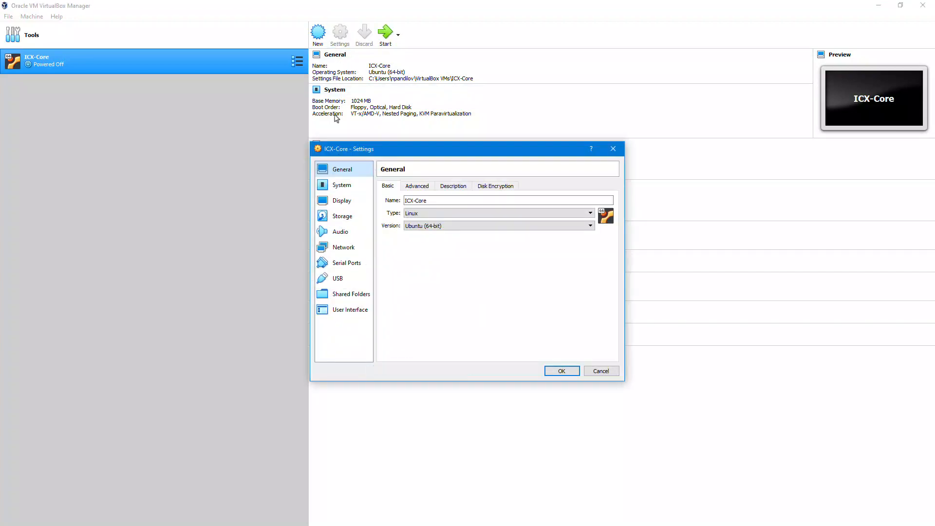
click(343, 217)
click(409, 209)
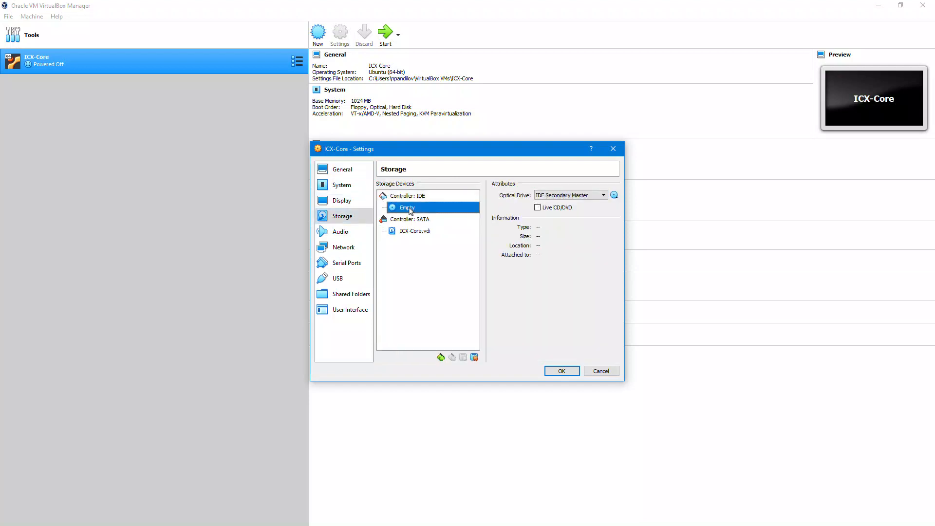
click(614, 195)
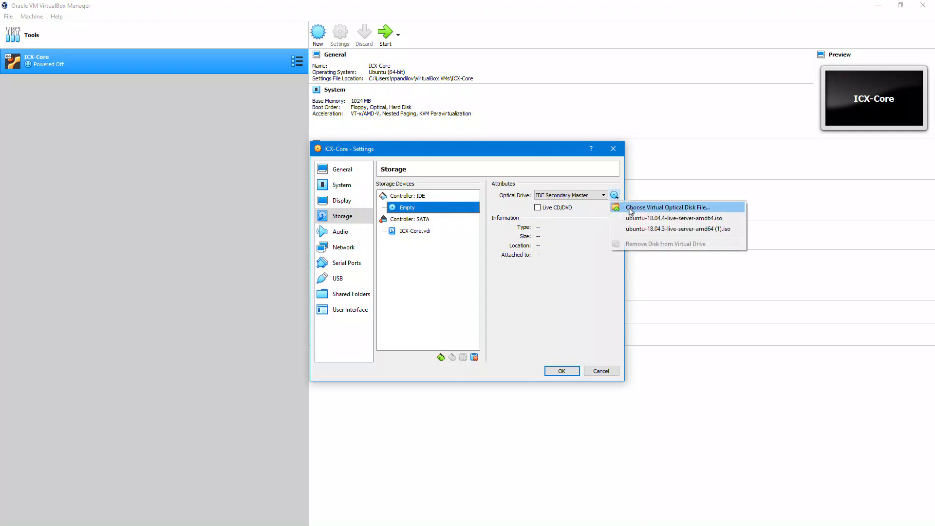
click(631, 210)
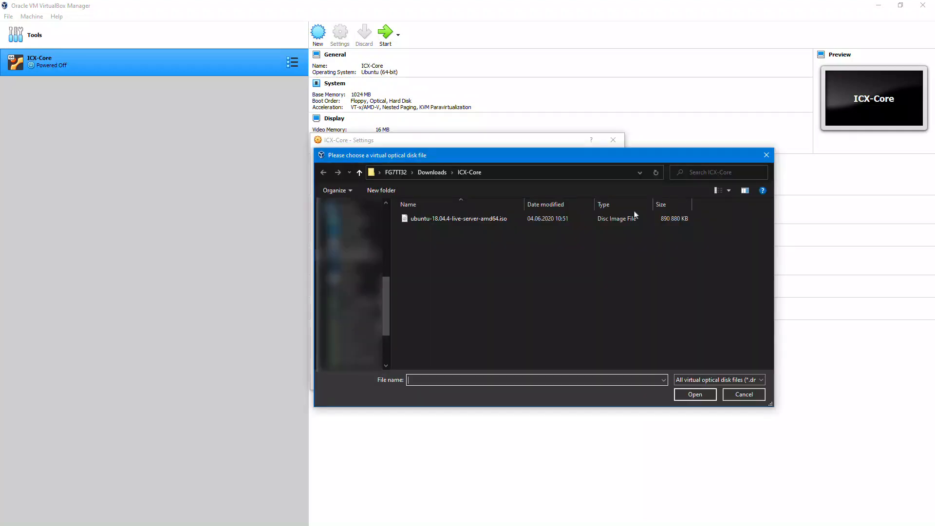
click(689, 397)
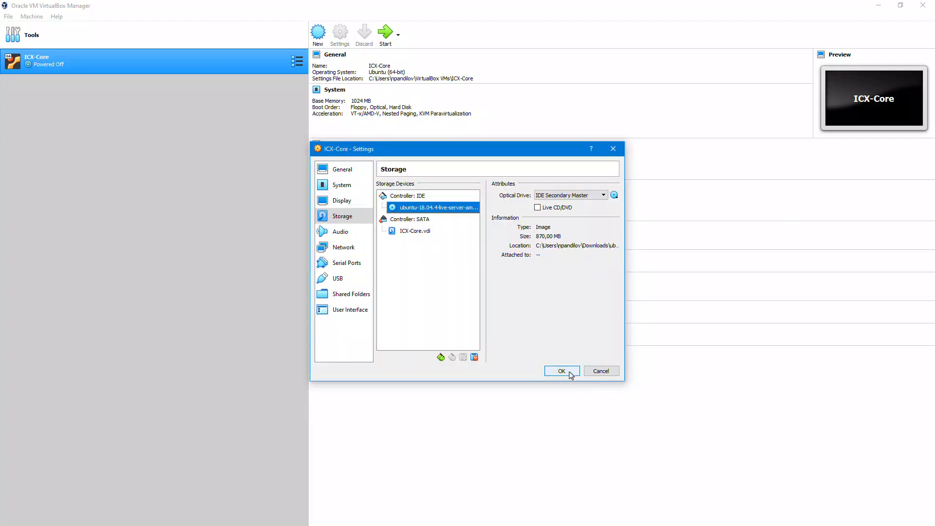
Bridge network Adapter 1 to Intel(R) Ethernet Connection (3) I218-LM and save the settings.
click(344, 249)
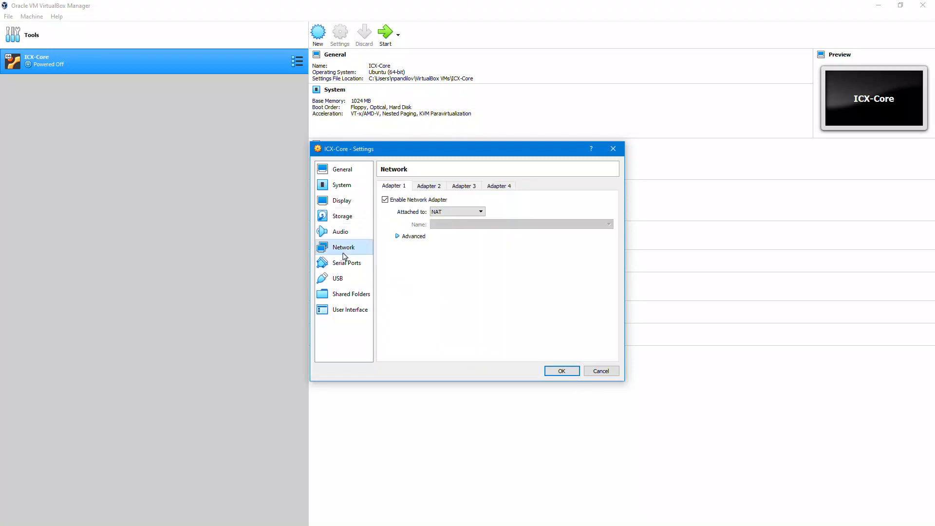
click(441, 213)
click(450, 239)
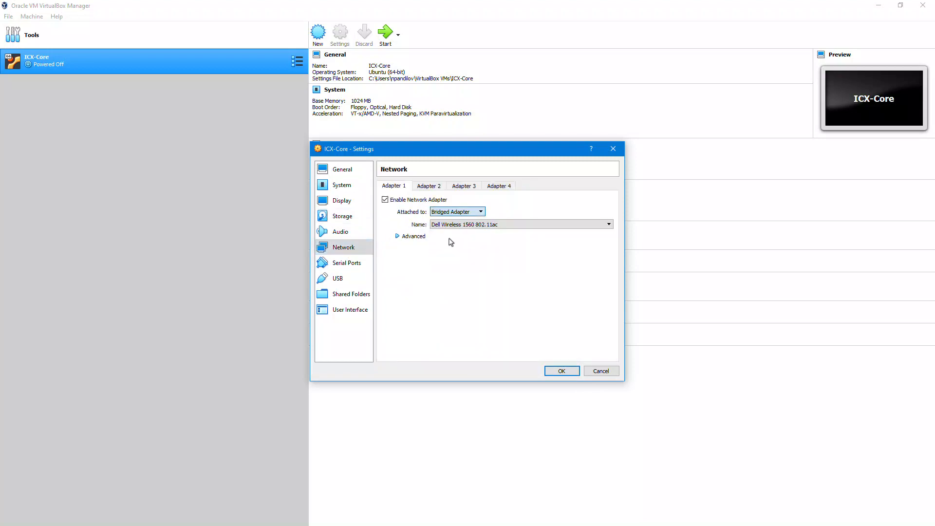
click(473, 225)
click(472, 238)
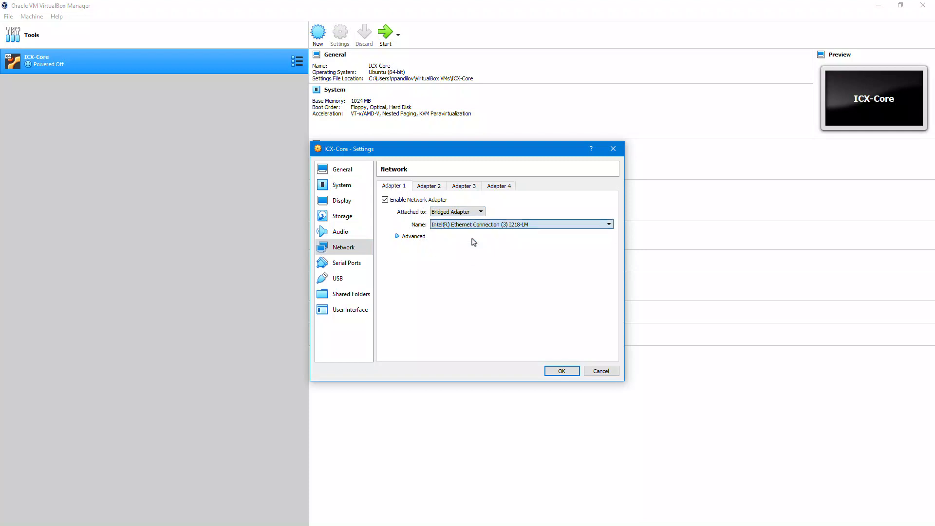
click(553, 372)
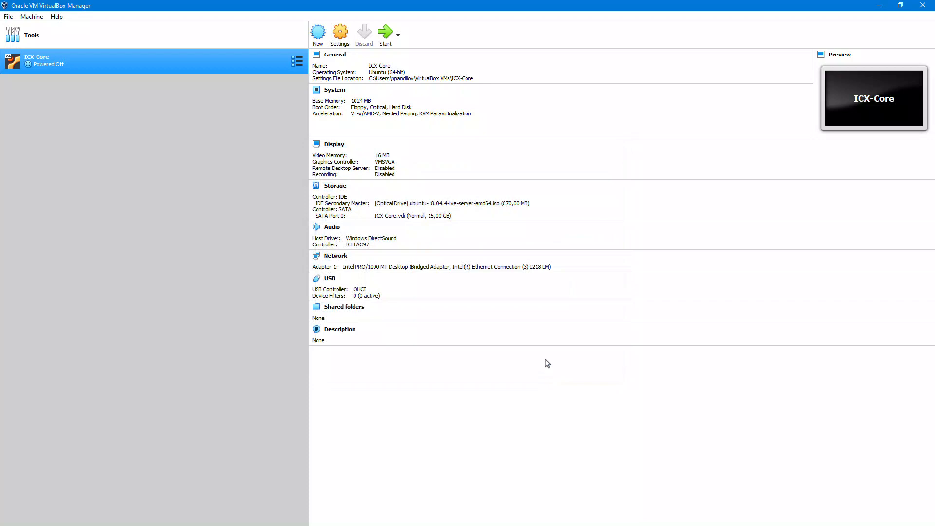
Boot ICX-Core, choose English, and update to the newer installer.
click(388, 39)
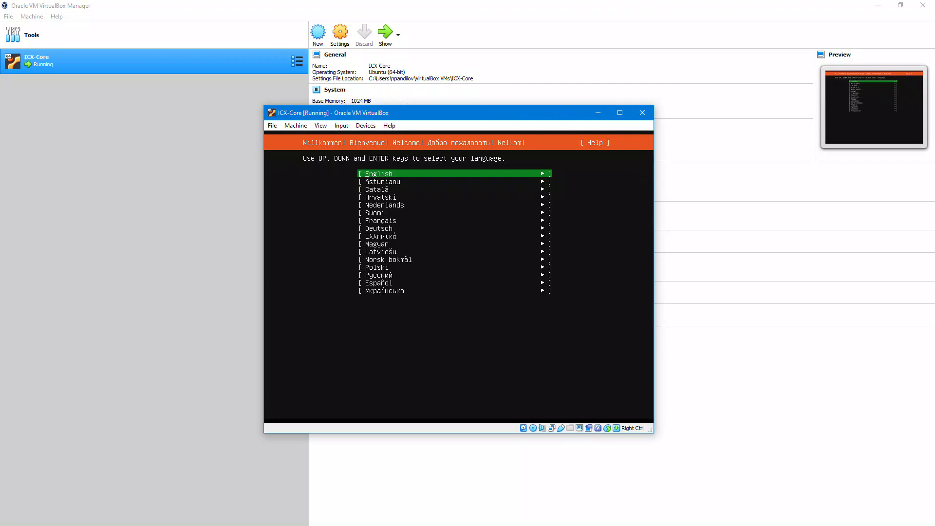
key(Return)
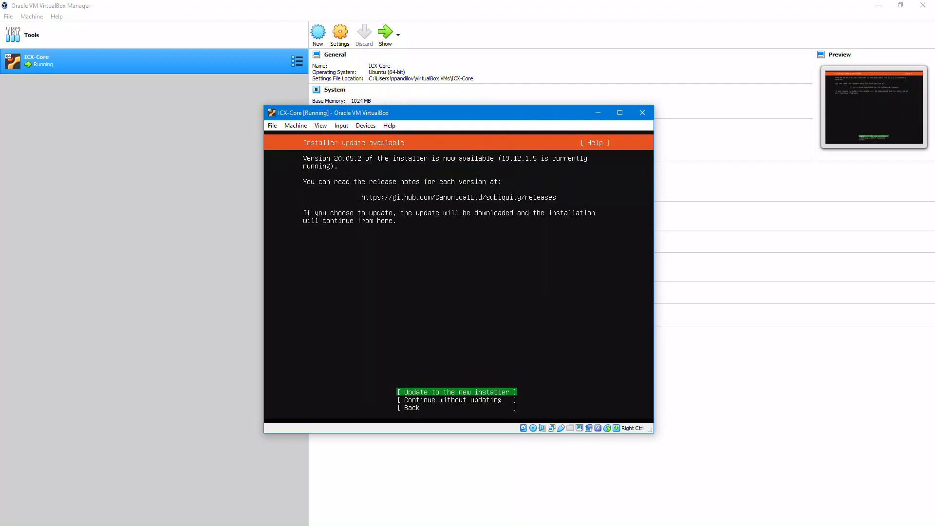
key(Return)
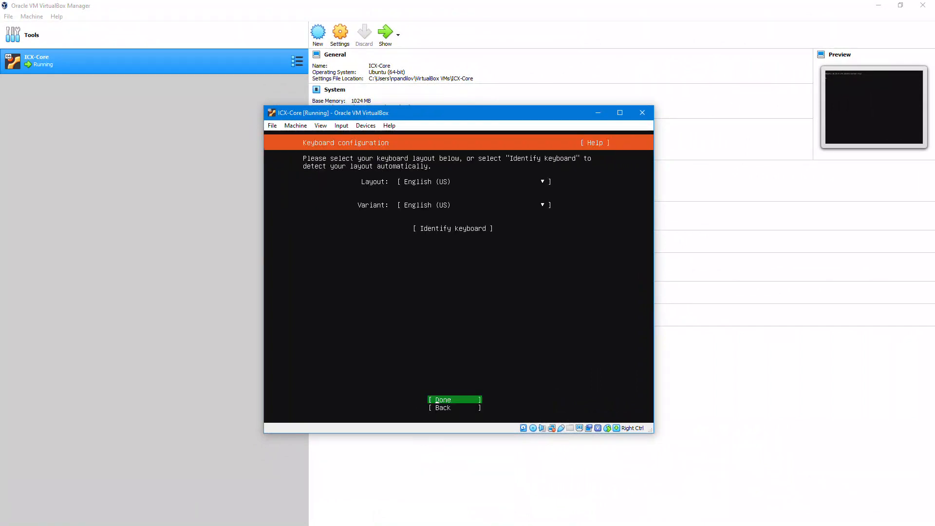
Accept the default keyboard, network, no proxy, and the default Ubuntu archive mirror.
key(Return)
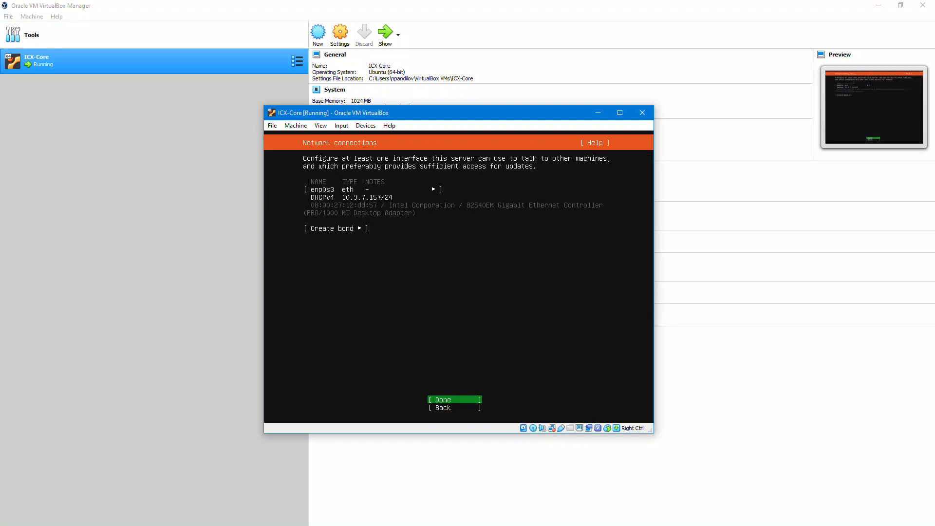
key(Return)
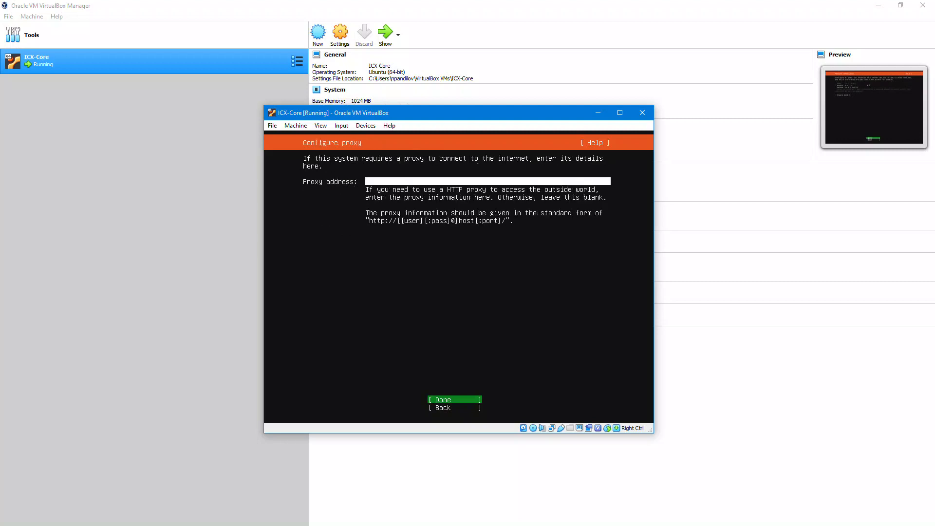
key(Return)
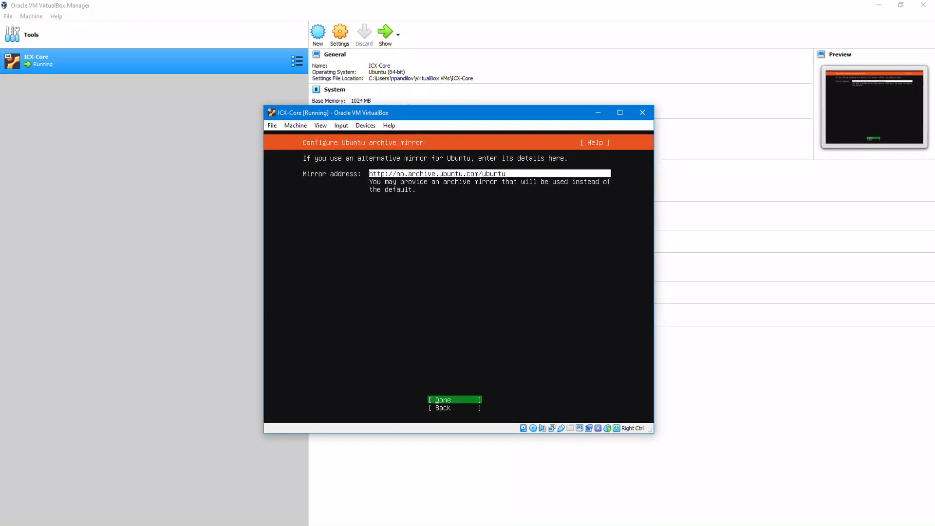
key(Return)
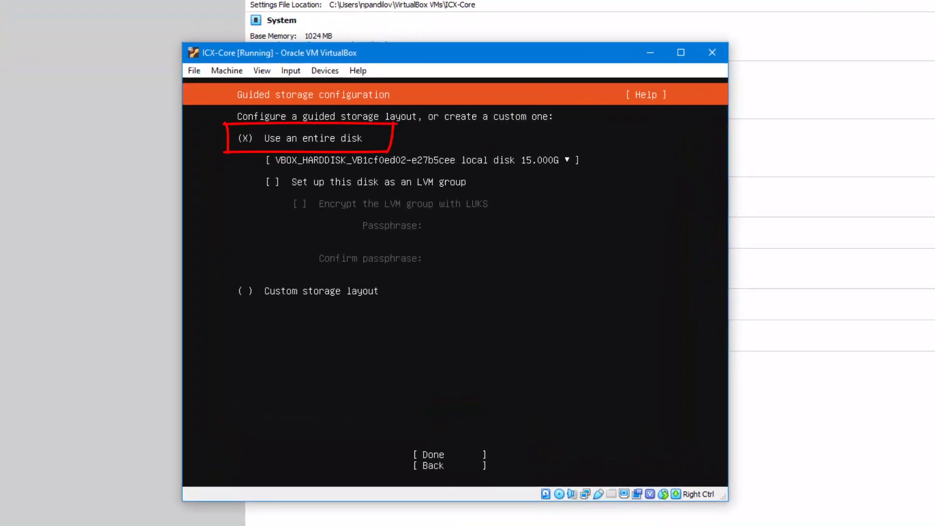
Use the entire 15 GB disk and confirm the disk-wiping installation.
key(Tab)
key(Tab)
key(Tab)
key(Tab)
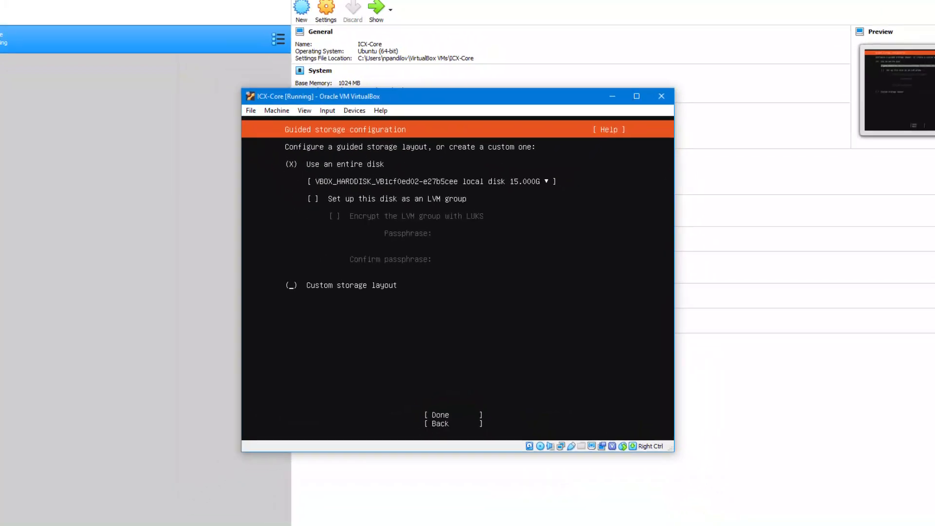
key(Return)
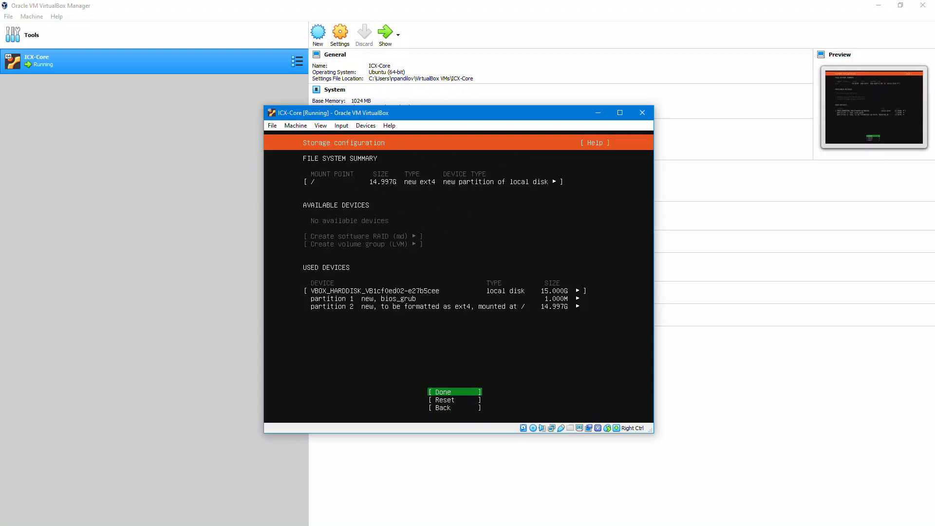
key(Return)
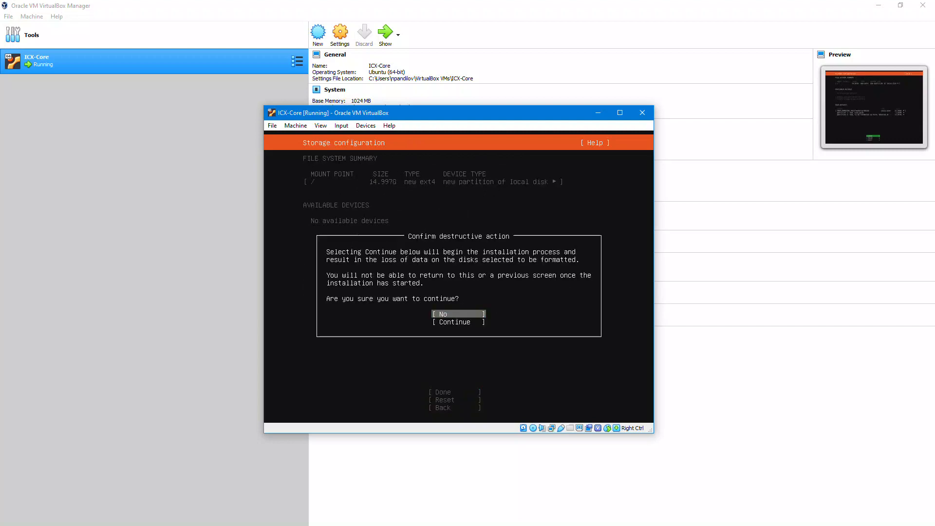
key(Down)
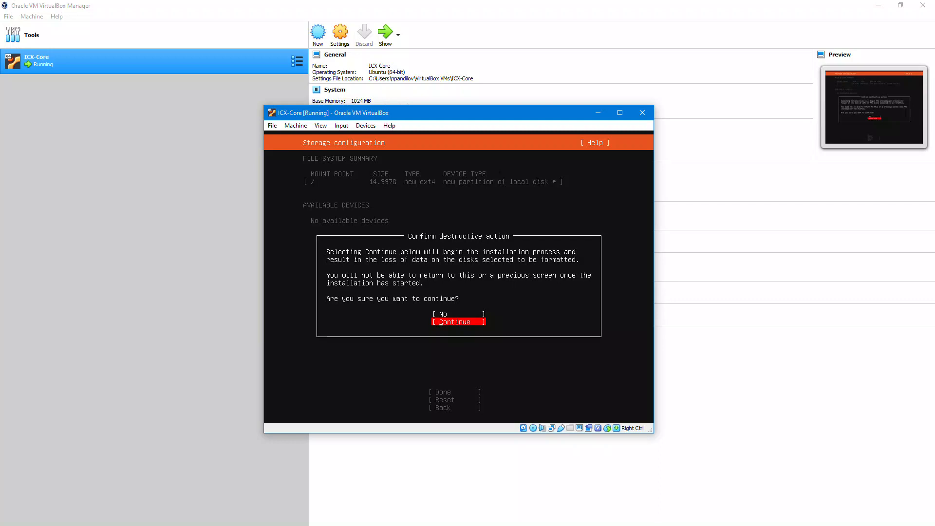
key(Return)
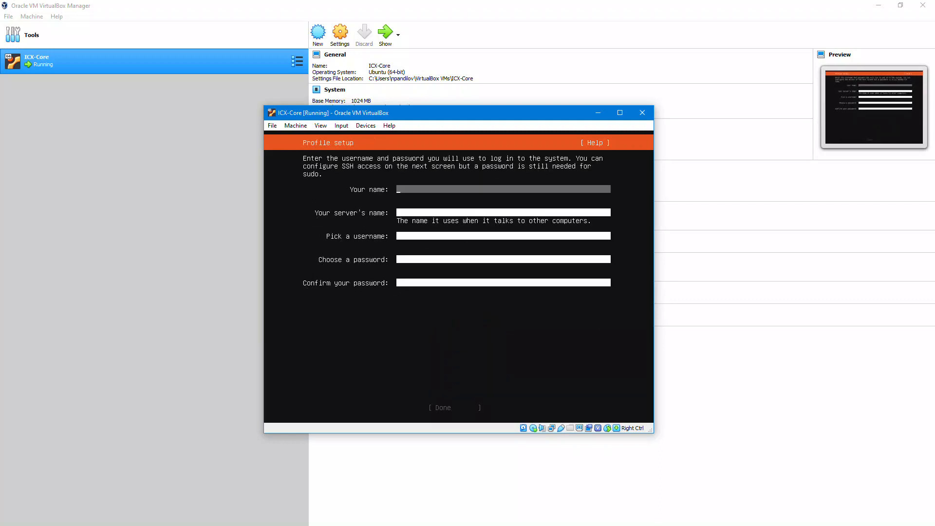
Set server name icxcore with the username and password, then pass SSH setup.
key(Tab)
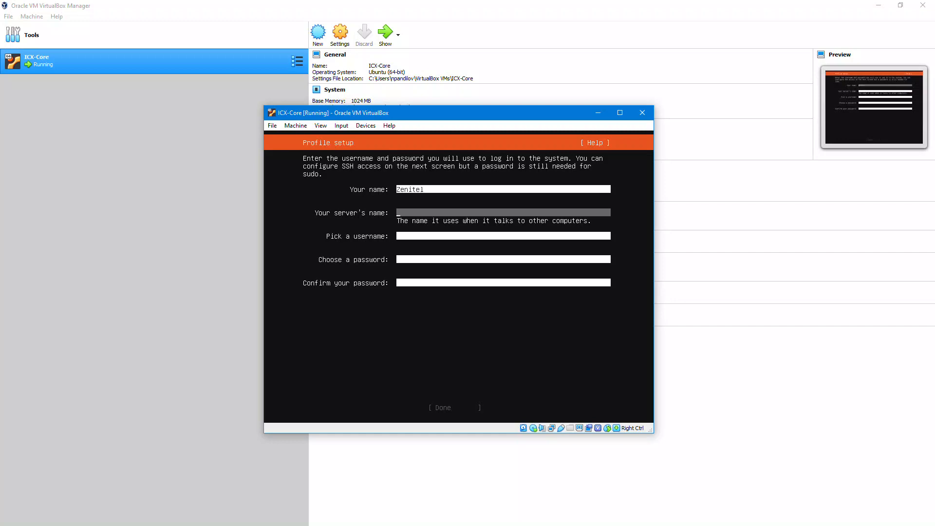
text(icxcore)
key(Tab)
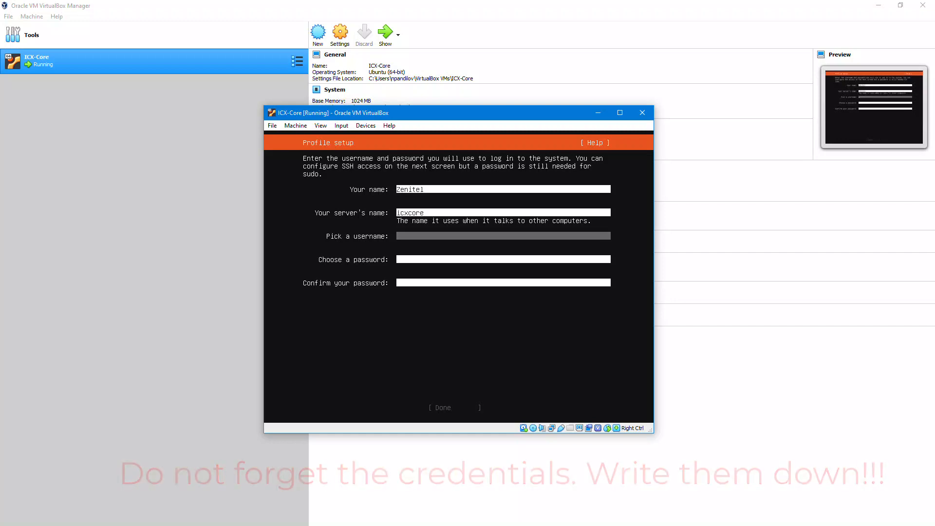
text(zenitel)
key(Tab)
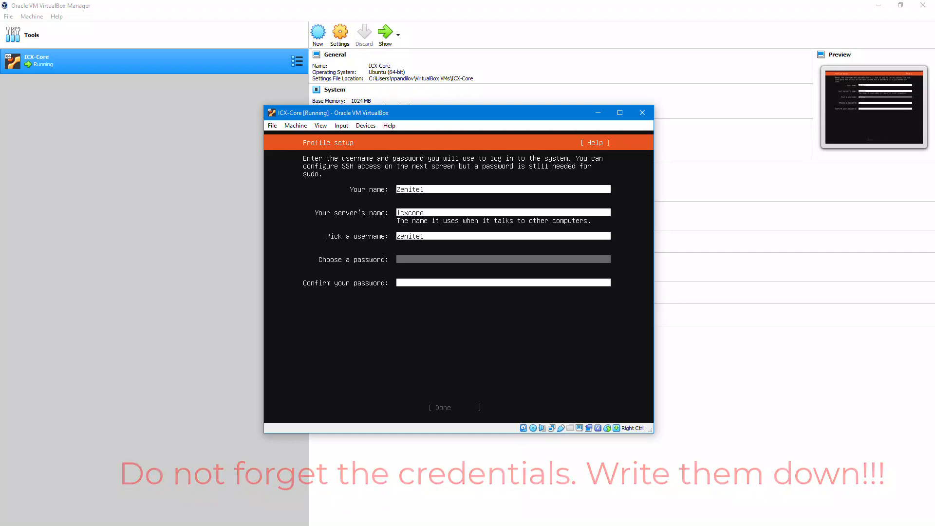
text(*******)
key(Tab)
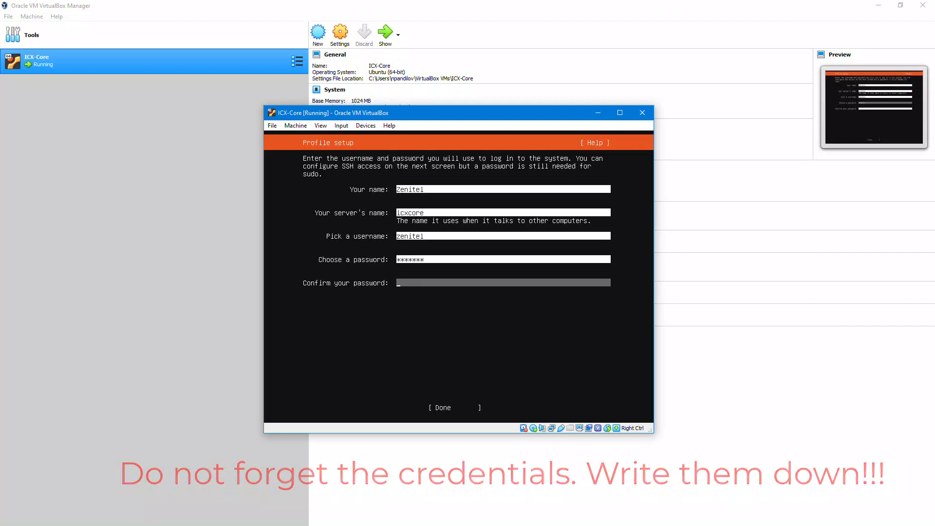
text(*******)
key(Tab)
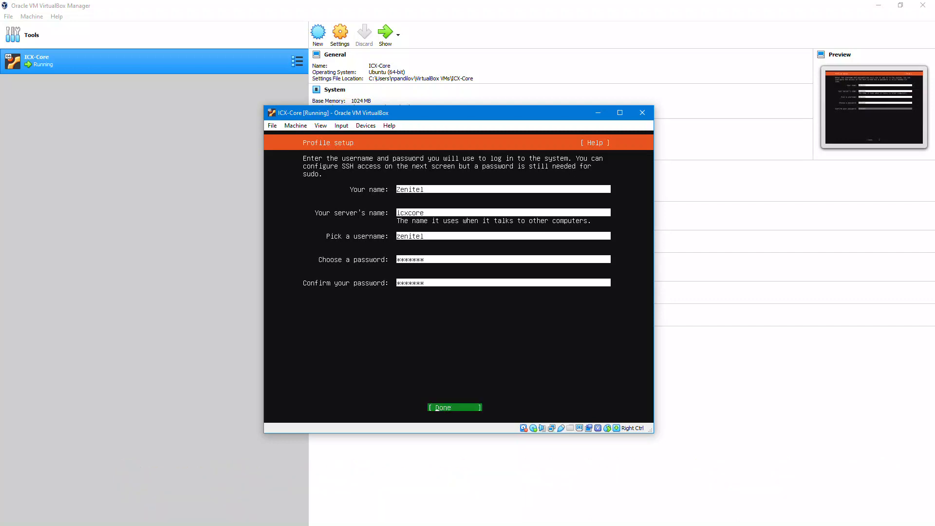
key(Return)
key(Tab)
key(Tab)
key(Return)
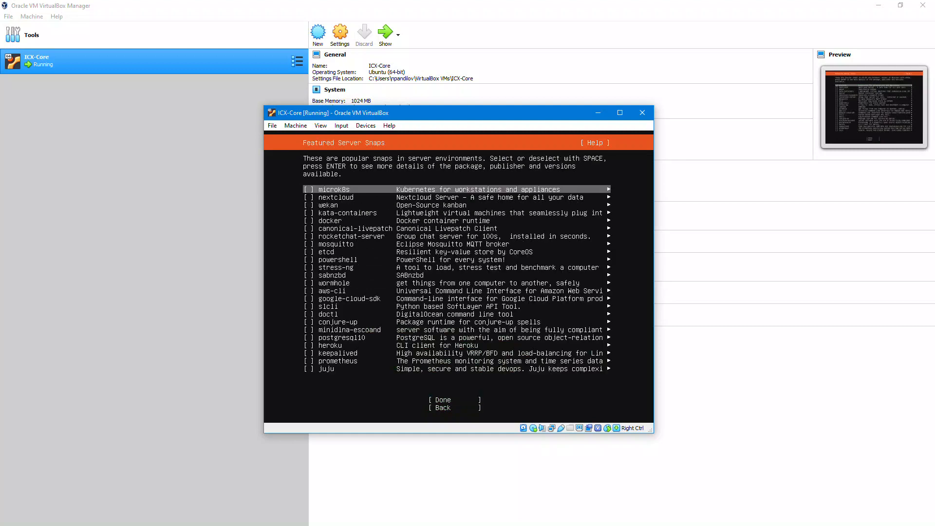
Install without extra snaps, reboot the server, and enter the username at login.
key(Down)
key(Down)
key(Down)
key(Down)
key(Down)
key(Down)
key(Down)
key(Down)
key(Down)
key(Down)
key(Down)
key(Down)
key(Down)
key(Down)
key(Down)
key(Down)
key(Down)
key(Down)
key(Down)
key(Down)
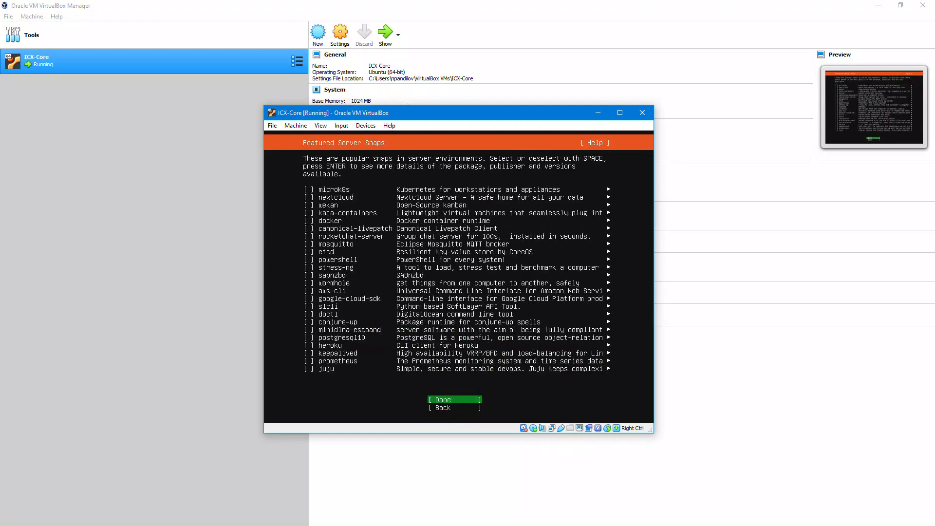
key(Return)
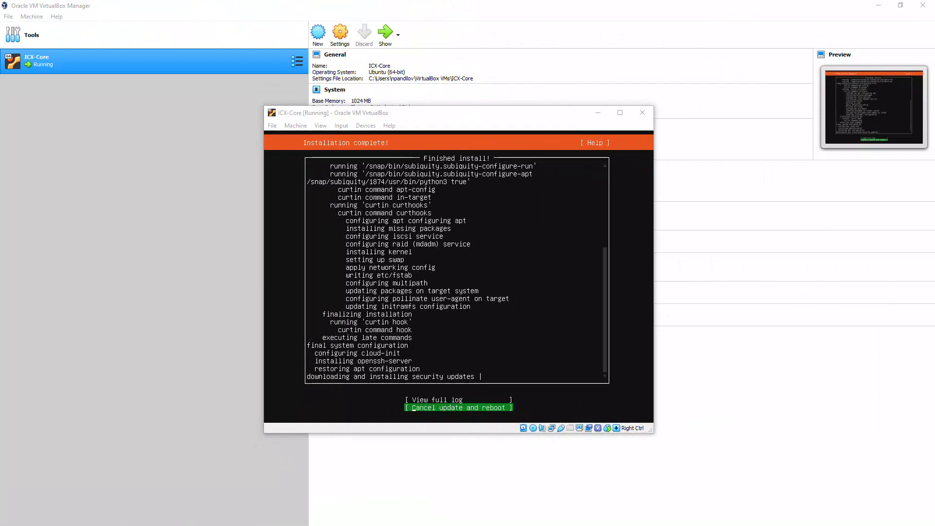
key(alt+Tab)
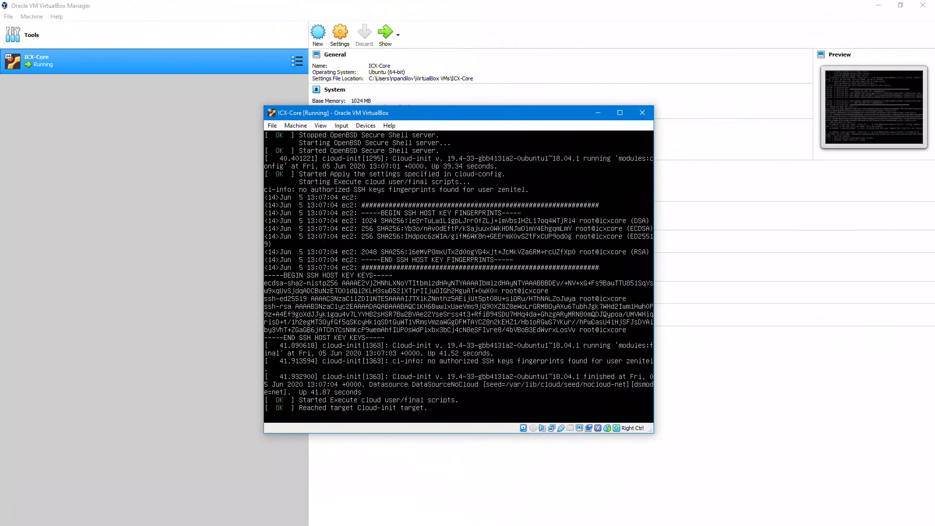
text(zenitel)
key(Return)
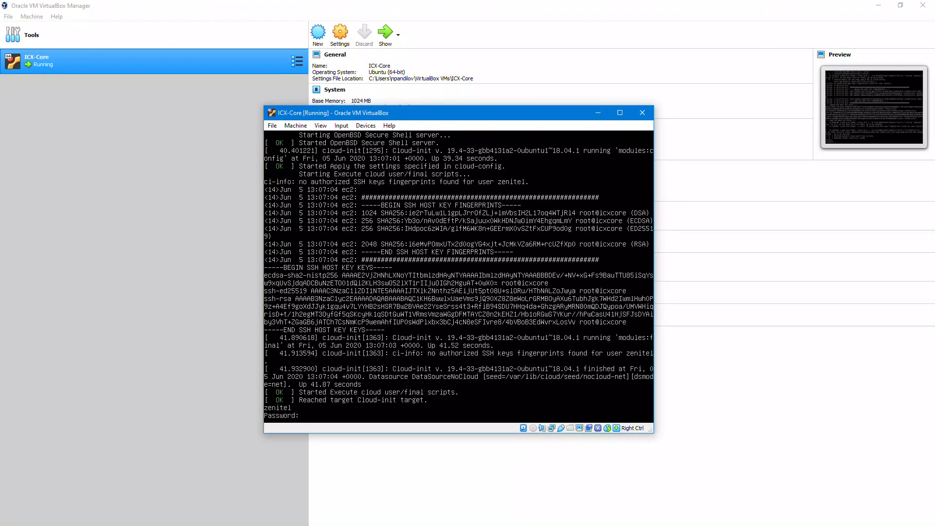
Log in, run 'ip a' to find 10.9.7.157, and enter it as WinSCP's host name.
key(Return)
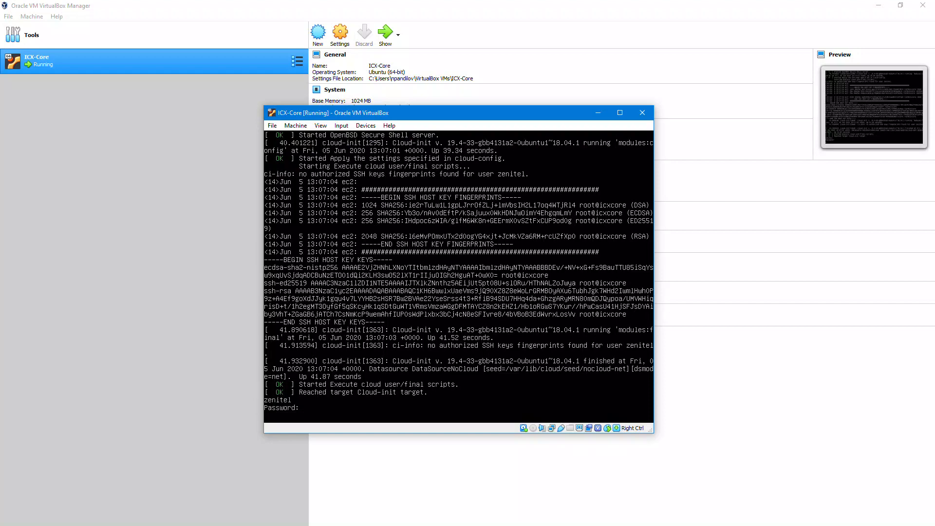
text(ip a)
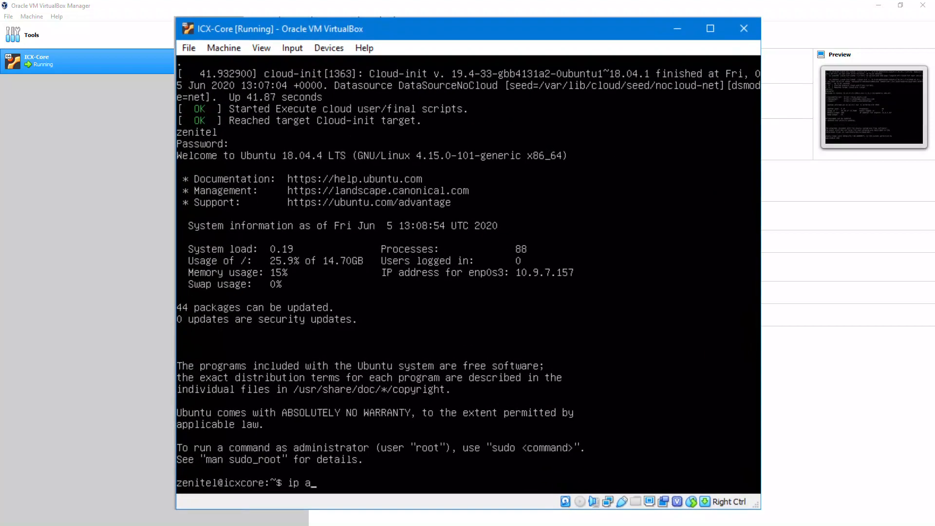
key(Return)
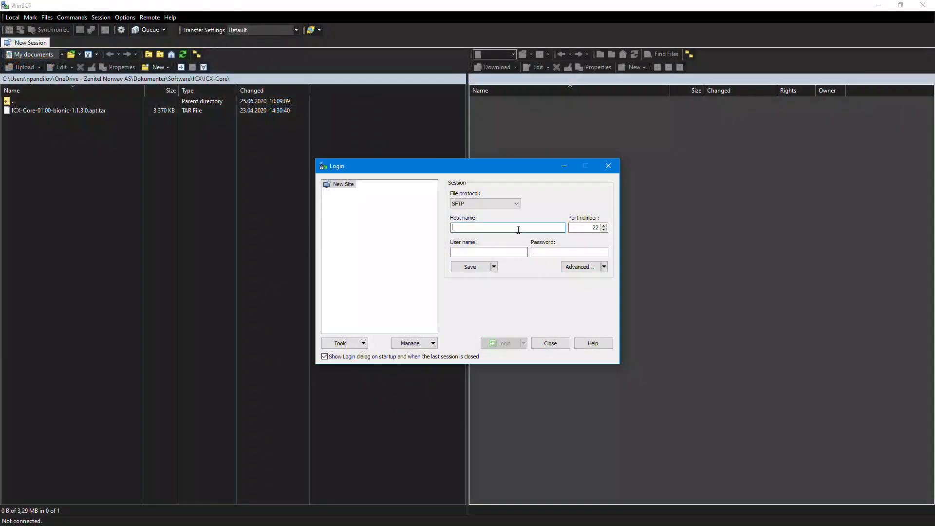
text(10.9.7.157)
Log in over SFTP, accept the host key, and upload ICX-Core-01.00-bionic-1.1.3.0.apt.tar to home.
click(519, 251)
text(zenitel)
key(Tab)
text(*******)
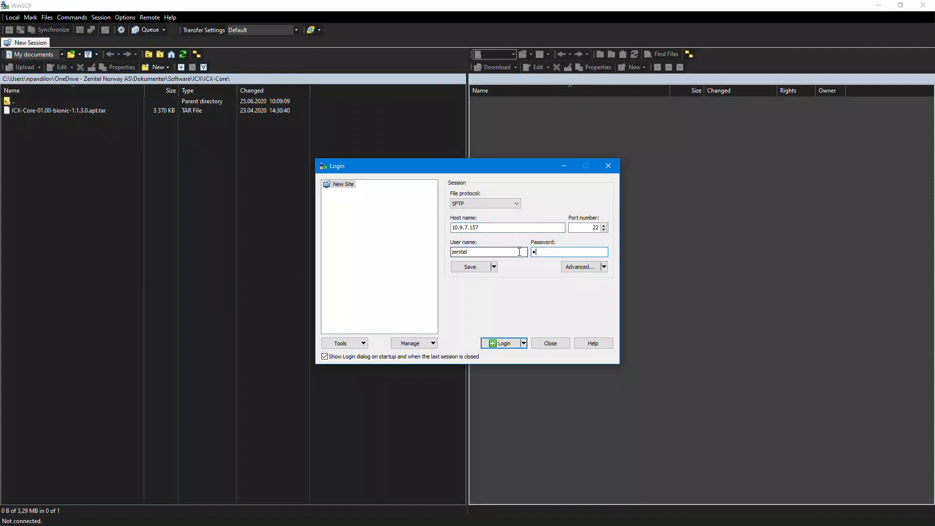
click(504, 343)
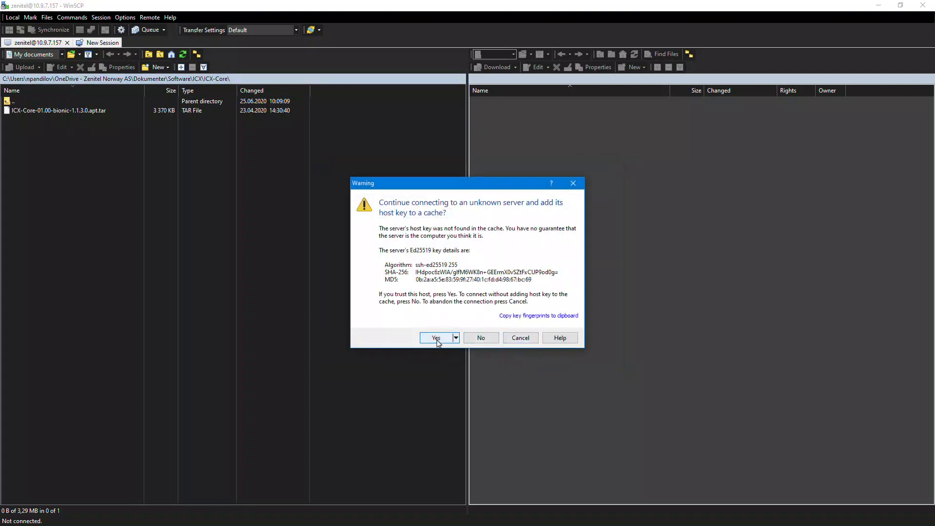
click(436, 338)
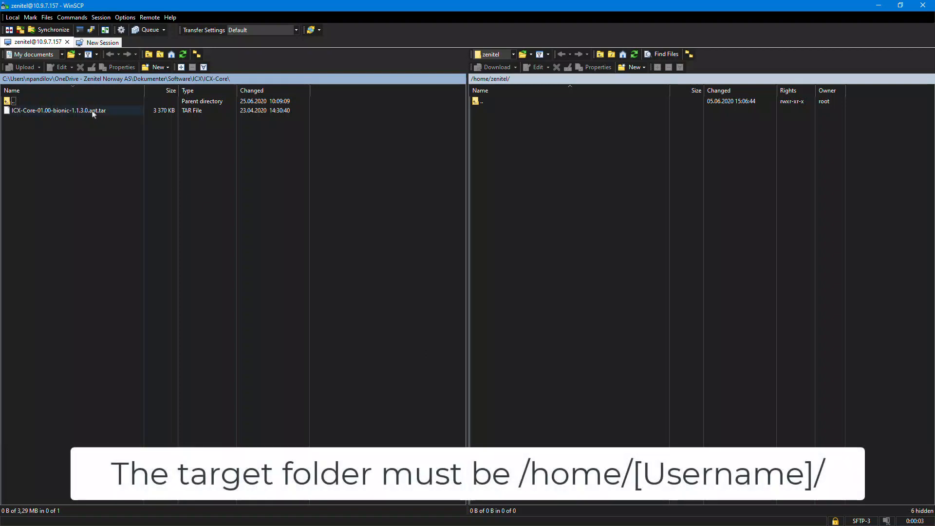
drag(93, 112, 518, 122)
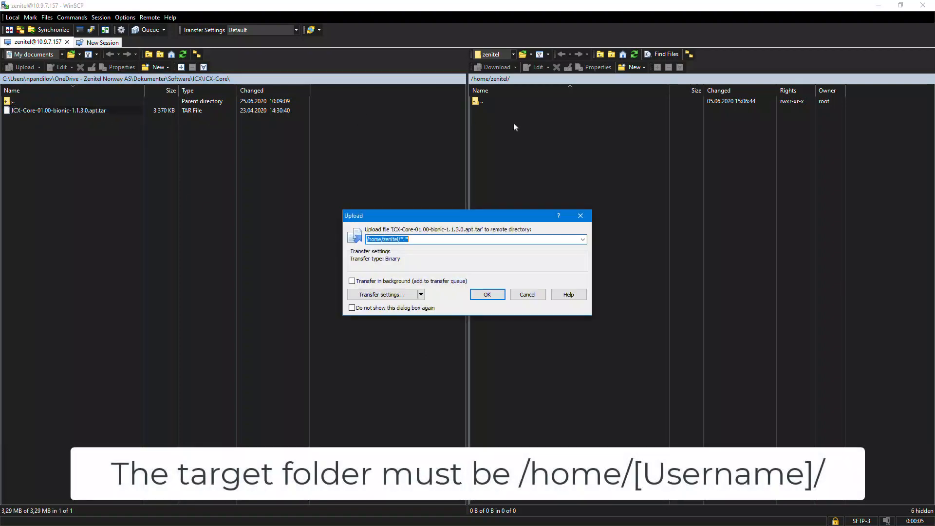
click(482, 295)
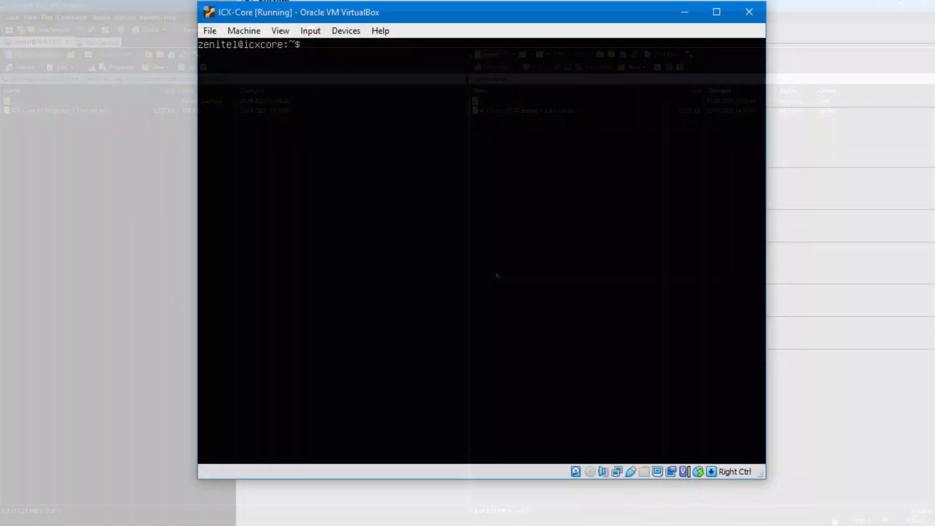
List the home folder with 'ls' and type the sudo tar -xf extraction command for the ICX-Core tar.
text(ls)
key(Return)
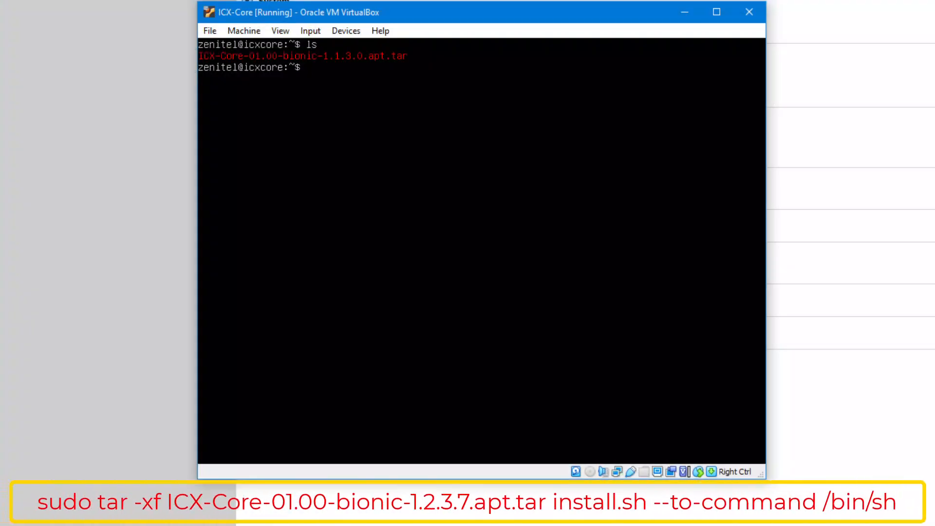
Append 'install.sh --to-command /bin/sh' to the sudo tar -xf command for the ICX-Core tar.
text(sudo tar -xf ICX-Core-01.00-bionic-1.1.3.0.apt.tar install.sh --to-command /bin/sh)
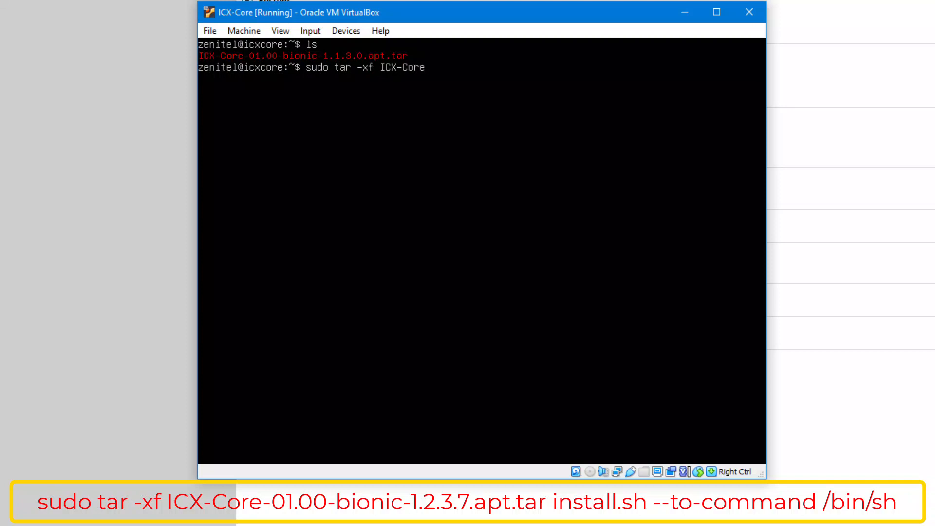
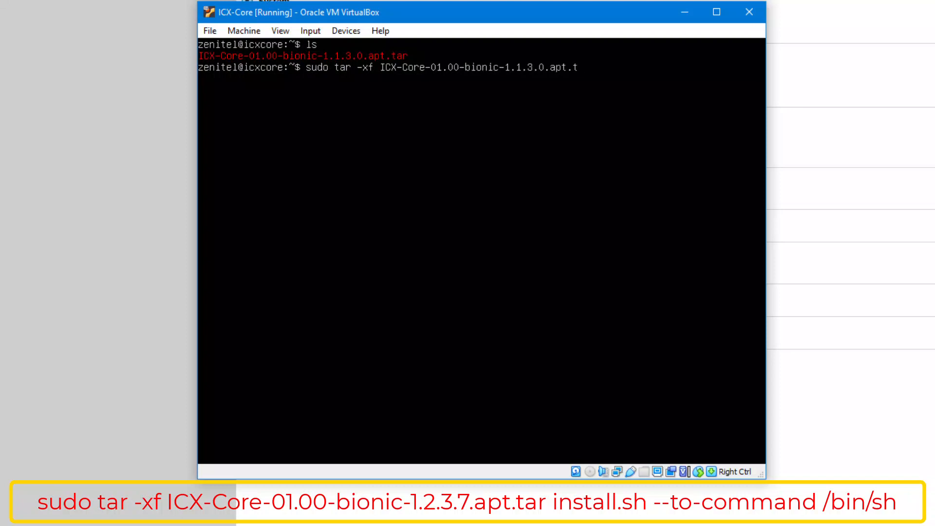
List the home folder with 'ls' and type the sudo tar -xf extraction command for the ICX-Core tar.
Append 'install.sh --to-command /bin/sh' to the sudo tar -xf command for the ICX-Core tar.
text( install.sh --to-command /bin/sh)
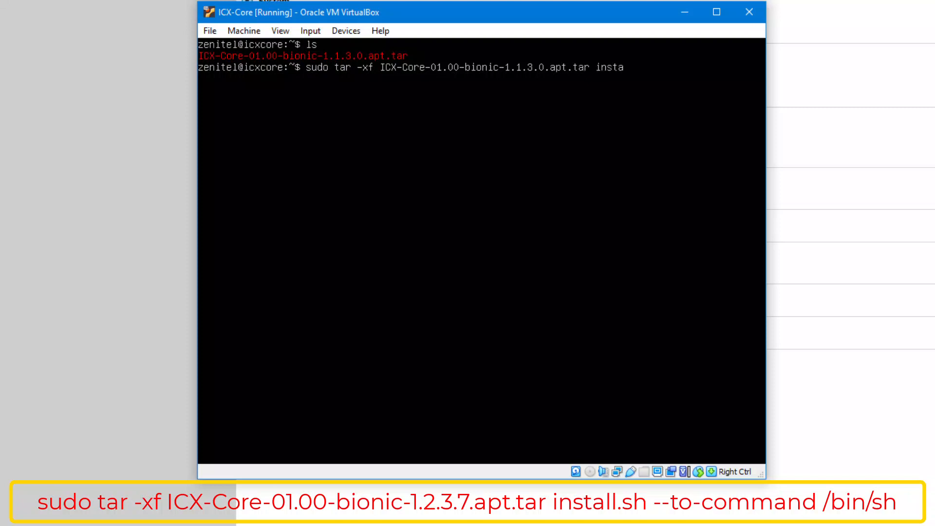
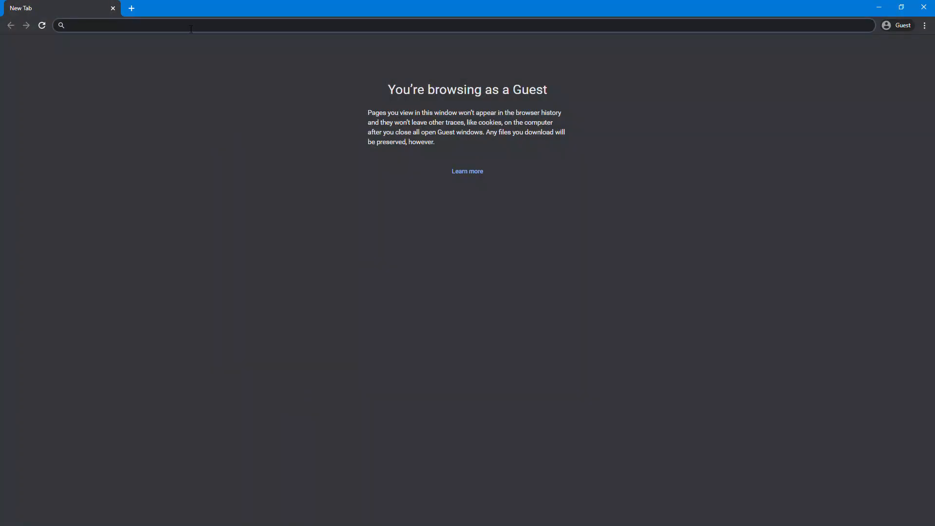
Load the ICX Web page at 10.9.7.157, choose Unsecure Login (HTTP), and enter username admin.
click(191, 29)
text(10)
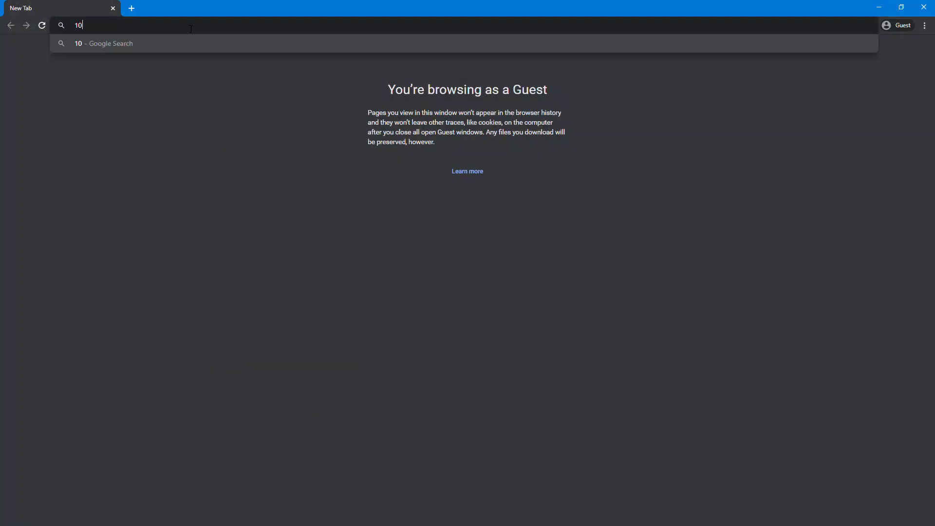
text(.9.7.15)
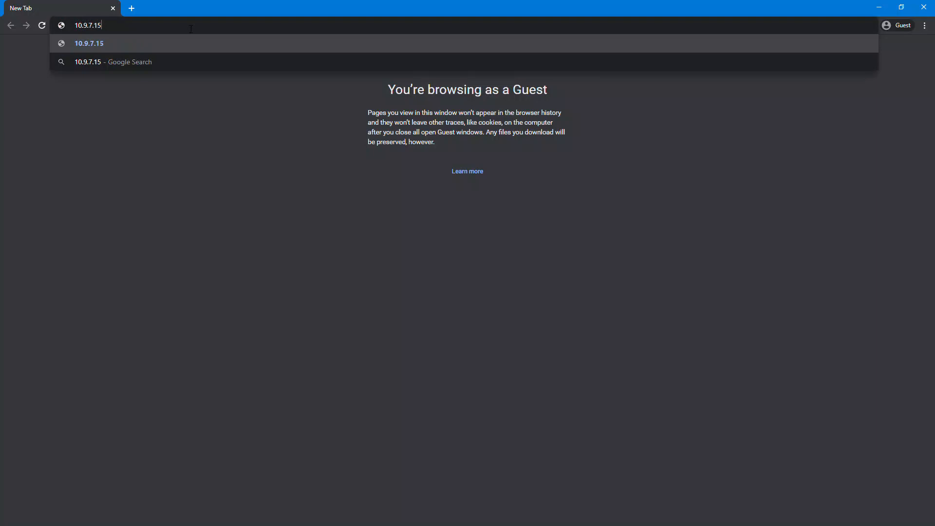
key(Return)
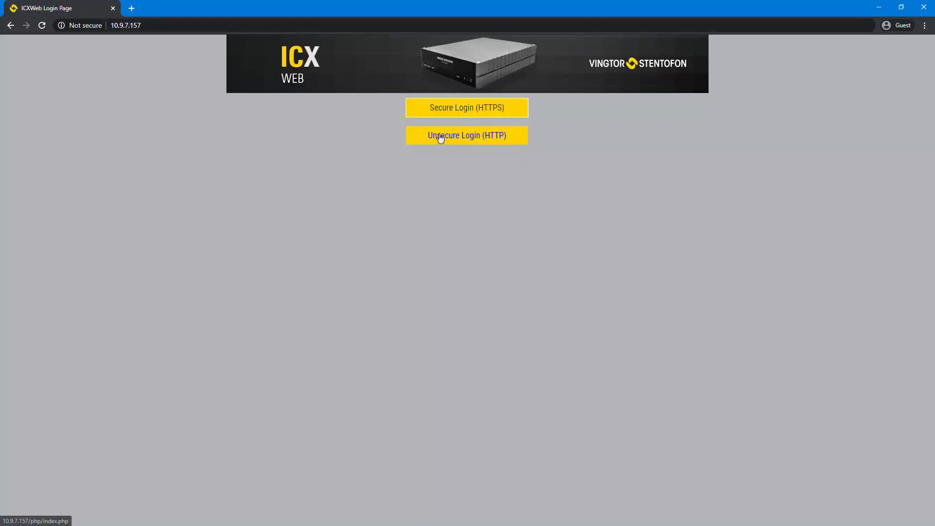
click(439, 127)
text(admin)
key(Tab)
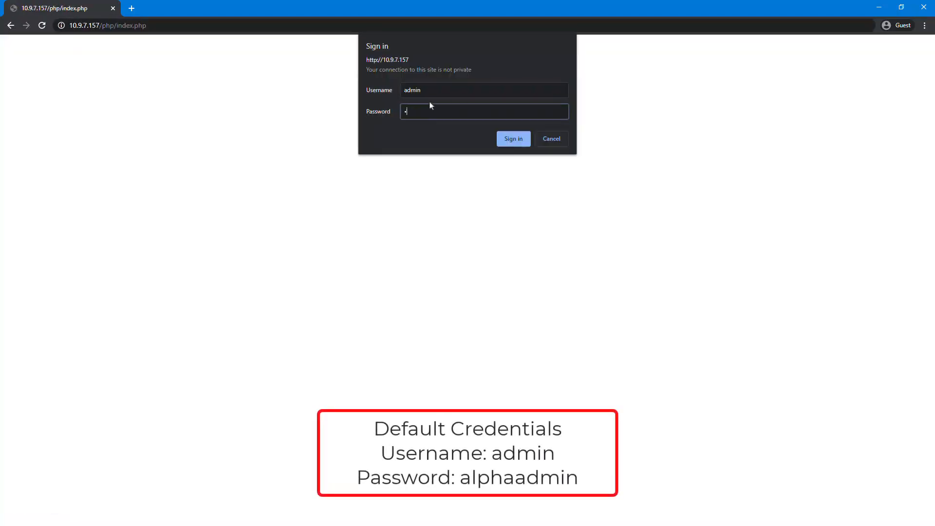
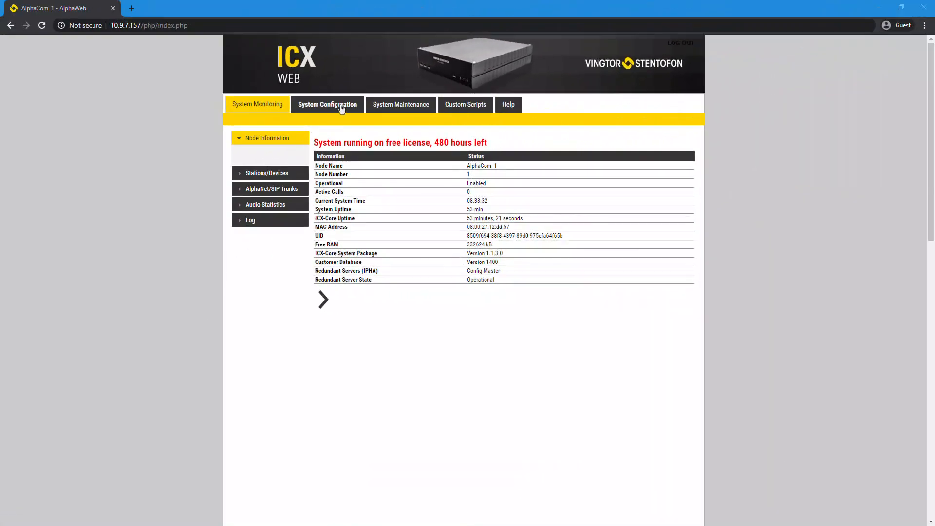
Go to System Configuration > Licensing to view the 20 remaining free licence days and upload options.
click(341, 108)
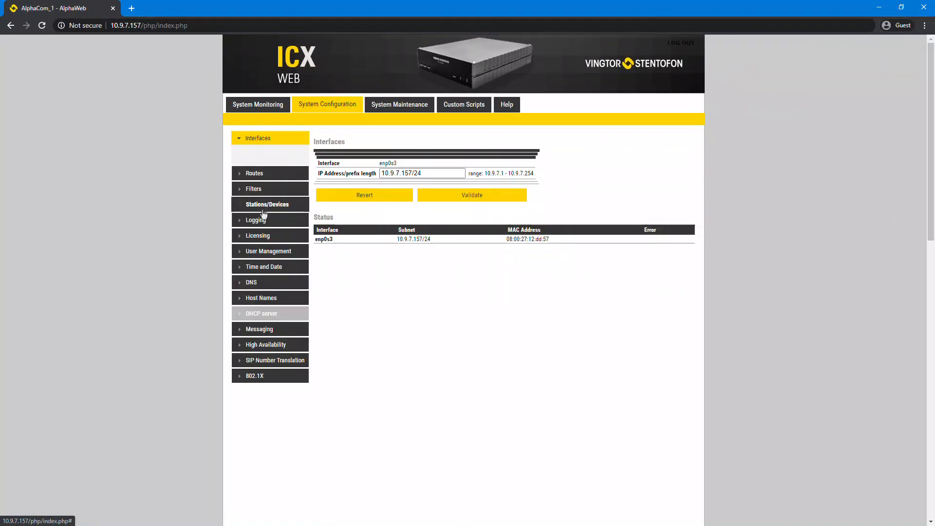
click(261, 237)
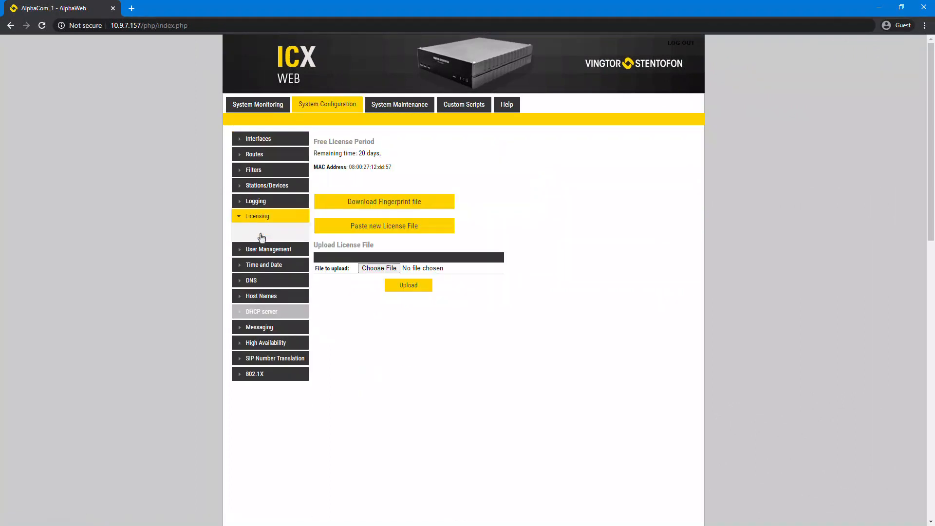